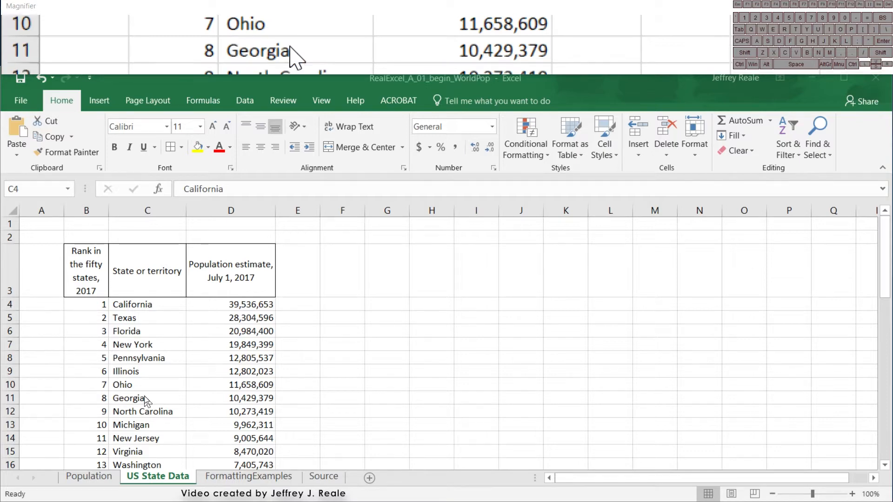
# - Select the Texas cell (C5) and move the active cell one cell at a time among its neighbours, ending back on C5
pyautogui.click(156, 317)
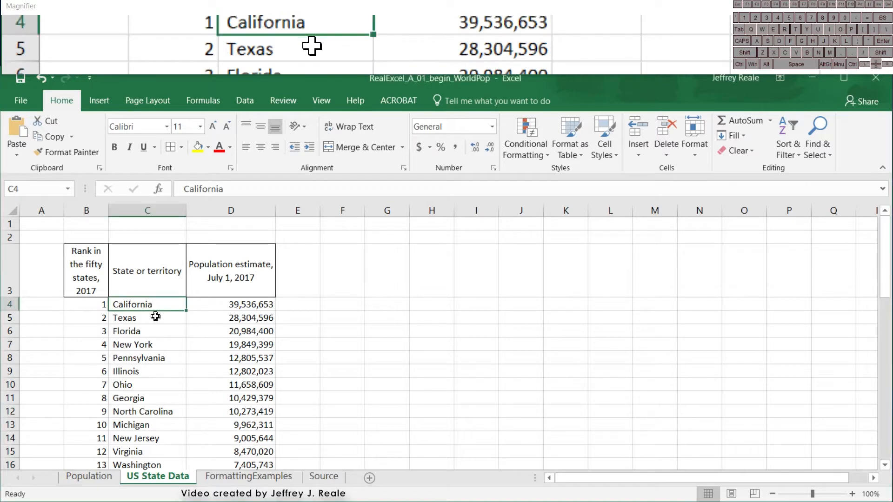
pyautogui.click(156, 317)
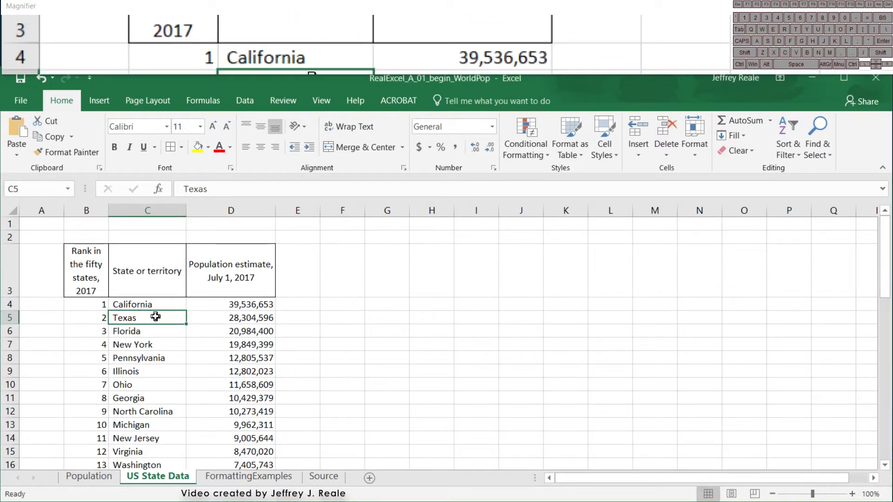
pyautogui.press('Right')
pyautogui.press('Up')
pyautogui.press('Left')
pyautogui.press('Left')
pyautogui.press('Down')
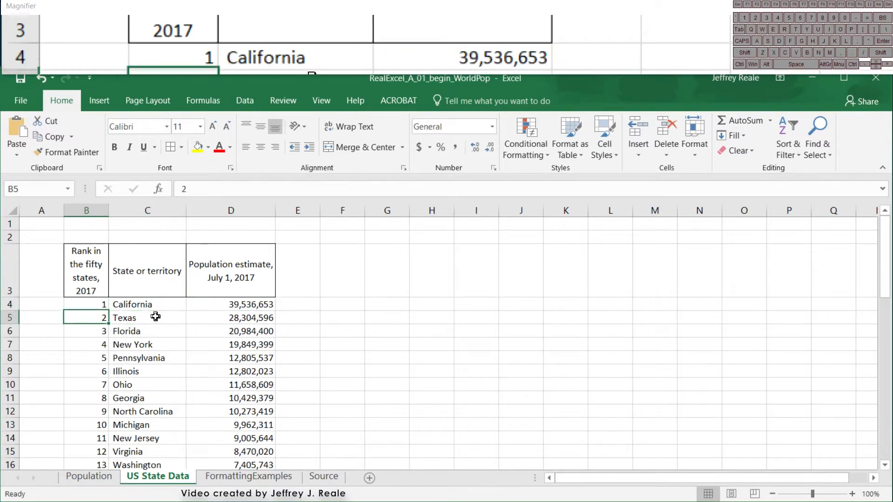
pyautogui.press('Down')
pyautogui.press('Right')
pyautogui.press('Right')
pyautogui.press('Up')
pyautogui.press('Left')
pyautogui.press('Right')
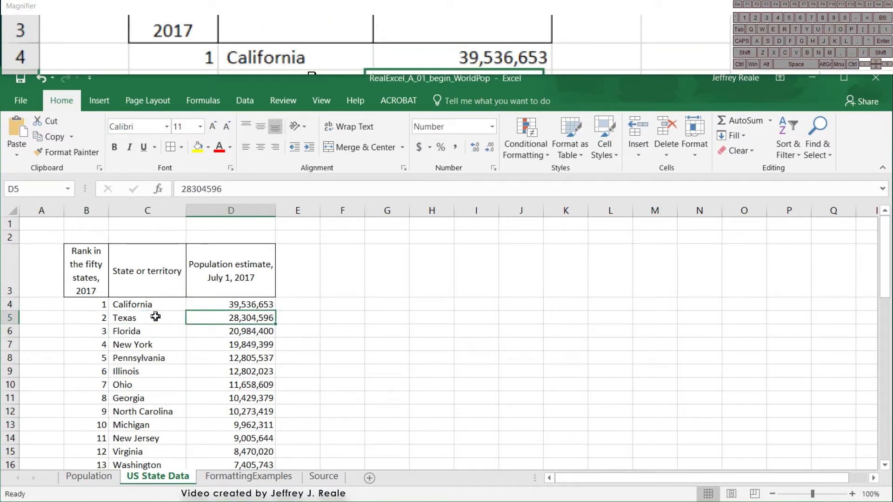
pyautogui.press('Left')
pyautogui.press('Left')
pyautogui.press('Right')
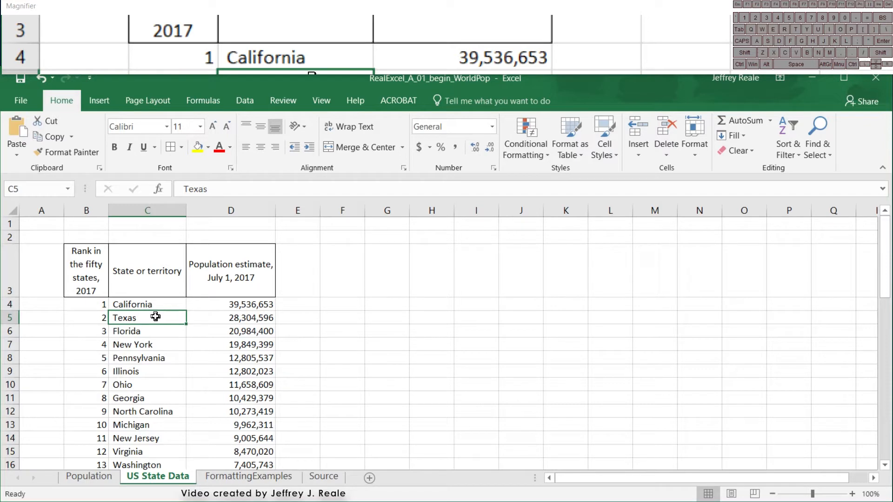
# - Extend the selection from Texas (C5) into the population column and rows below, then reshape it up to cover B3:C5
pyautogui.press('shift')
pyautogui.hotkey('shift', 'Right')
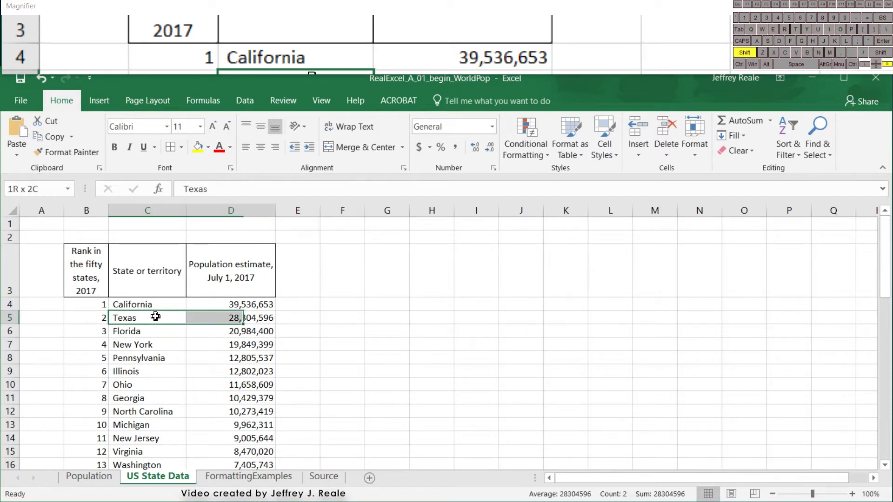
pyautogui.hotkey('shift', 'Down')
pyautogui.hotkey('shift', 'Down')
pyautogui.hotkey('shift', 'Down')
pyautogui.hotkey('shift', 'Down')
pyautogui.hotkey('shift', 'Up')
pyautogui.hotkey('shift', 'Up')
pyautogui.hotkey('shift', 'Up')
pyautogui.hotkey('shift', 'Up')
pyautogui.hotkey('shift', 'Up')
pyautogui.hotkey('shift', 'Up')
pyautogui.hotkey('shift', 'Up')
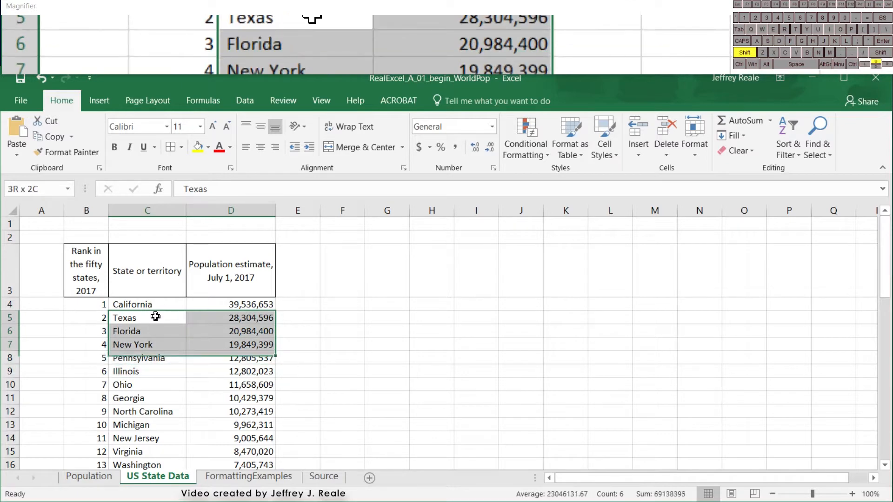
pyautogui.hotkey('shift', 'Left')
pyautogui.hotkey('shift', 'Left')
# - Reshape the selection anchored at Texas so that it covers C5:D7
pyautogui.hotkey('shift', 'Down')
pyautogui.hotkey('shift', 'Down')
pyautogui.hotkey('shift', 'Down')
pyautogui.hotkey('shift', 'Down')
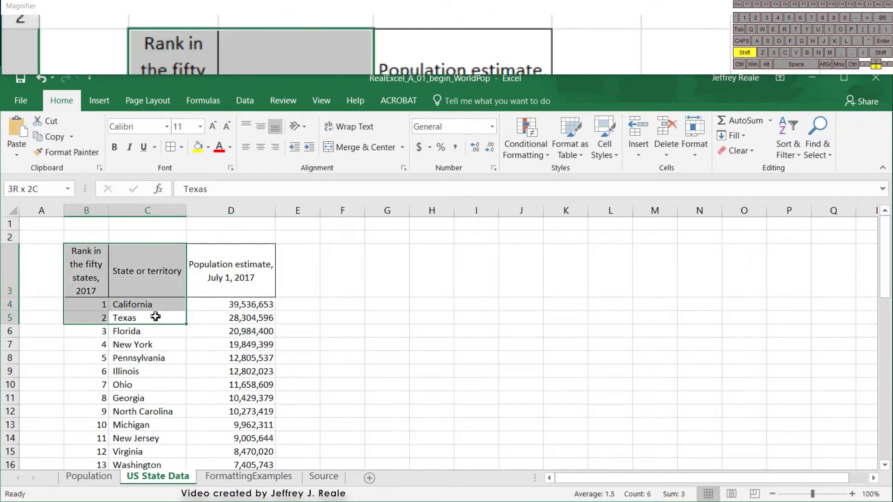
pyautogui.hotkey('shift', 'Right')
pyautogui.hotkey('shift', 'Right')
pyautogui.hotkey('shift', 'Right')
pyautogui.hotkey('shift', 'Left')
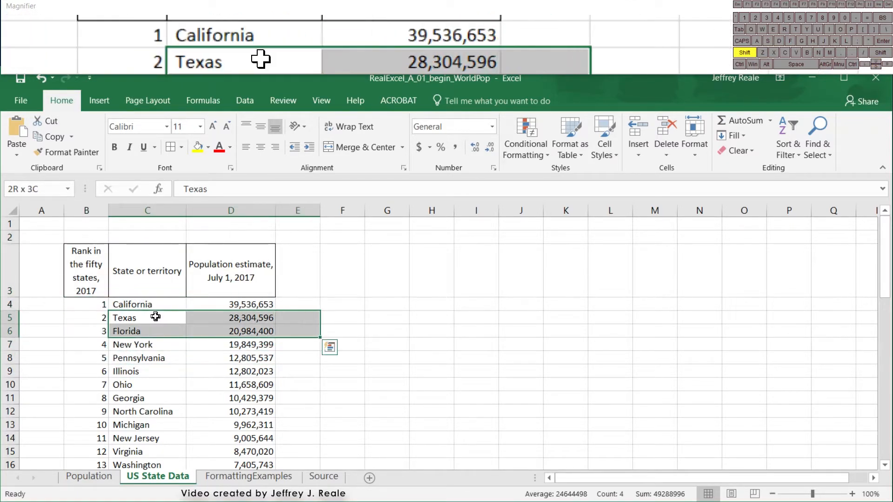
pyautogui.hotkey('shift', 'Down')
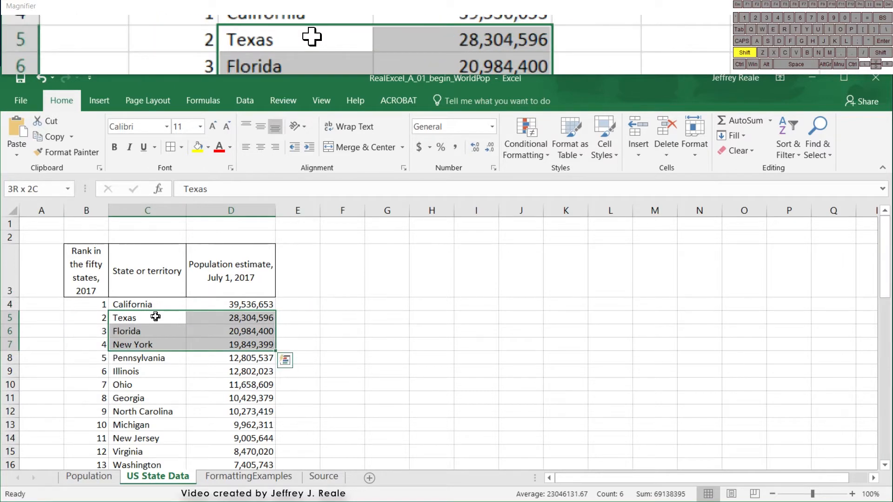
# - Extend the selection from California (C4) to cover C4:D7, then shrink it back to C4 alone
pyautogui.moveTo(157, 292); pyautogui.dragTo(219, 358)
pyautogui.click(149, 303)
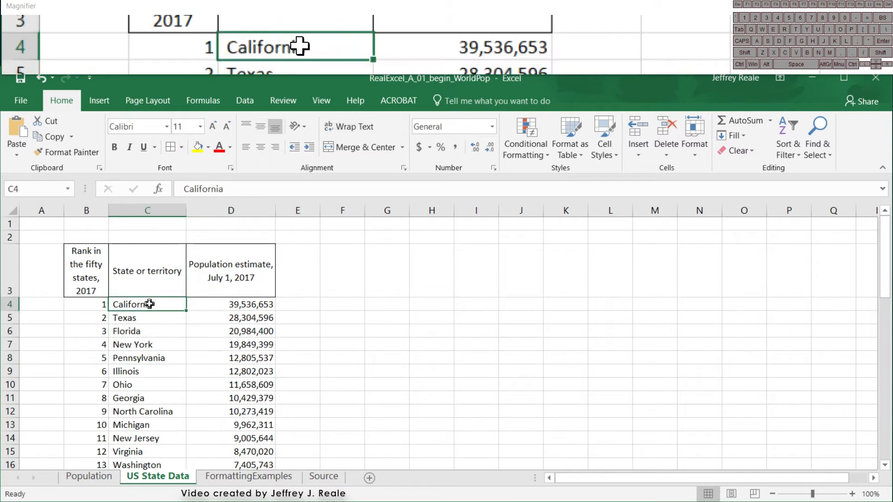
pyautogui.hotkey('shift', 'Right')
pyautogui.hotkey('shift', 'Down')
pyautogui.hotkey('shift', 'Left')
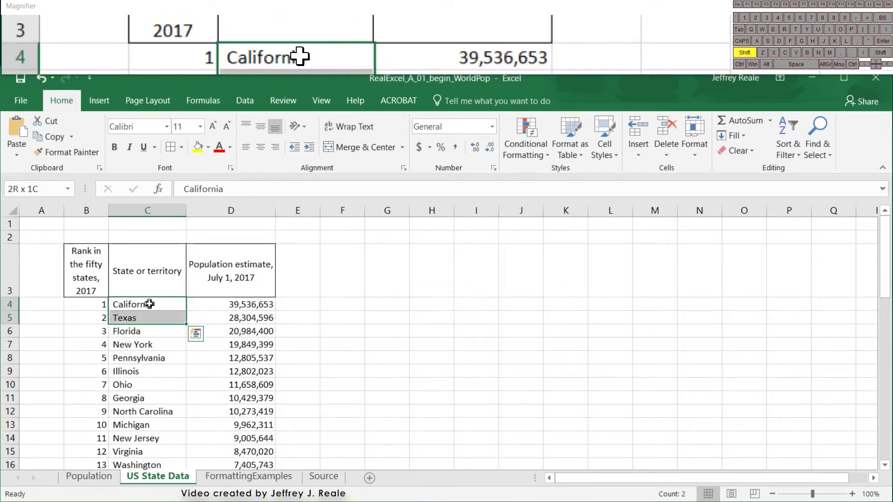
pyautogui.hotkey('shift', 'Down')
pyautogui.hotkey('shift', 'Down')
pyautogui.hotkey('shift', 'Right')
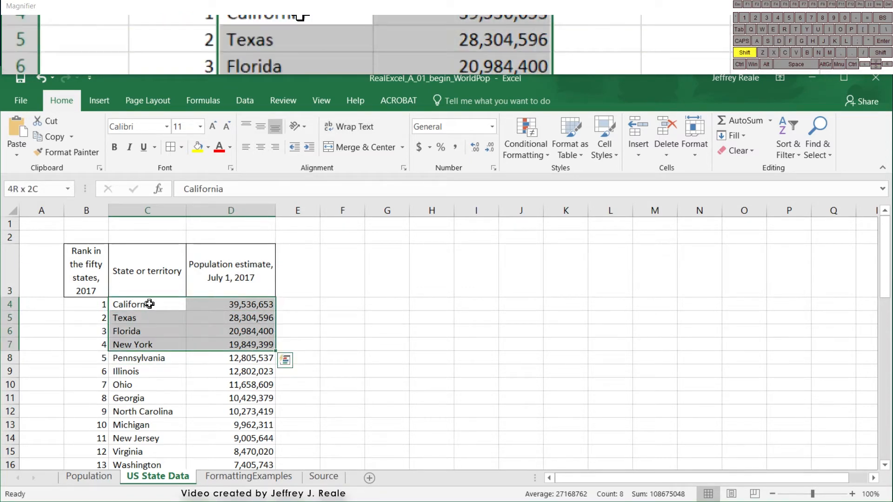
pyautogui.hotkey('shift', 'Left')
pyautogui.hotkey('shift', 'Up')
pyautogui.hotkey('shift', 'Up')
pyautogui.hotkey('shift', 'Up')
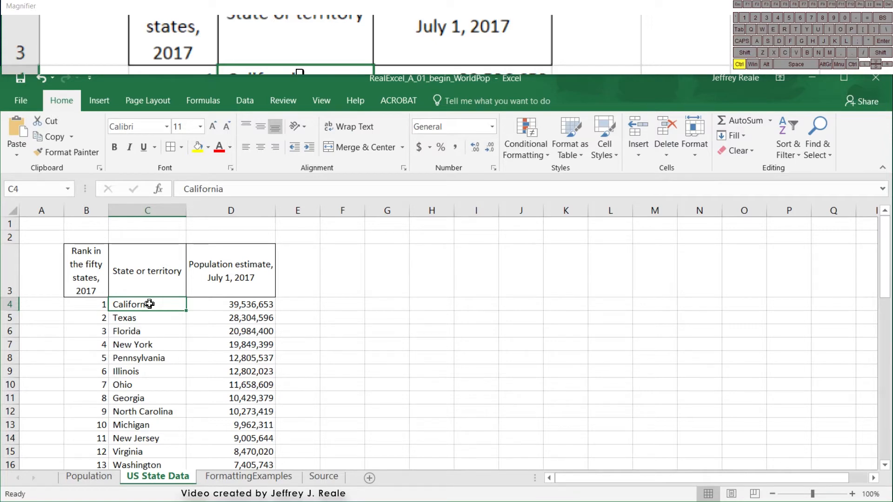
# - Jump the active cell between the edges of the state table, through D3, D53 and B53, ending on the rank header in B3
pyautogui.hotkey('ctrl', 'Up')
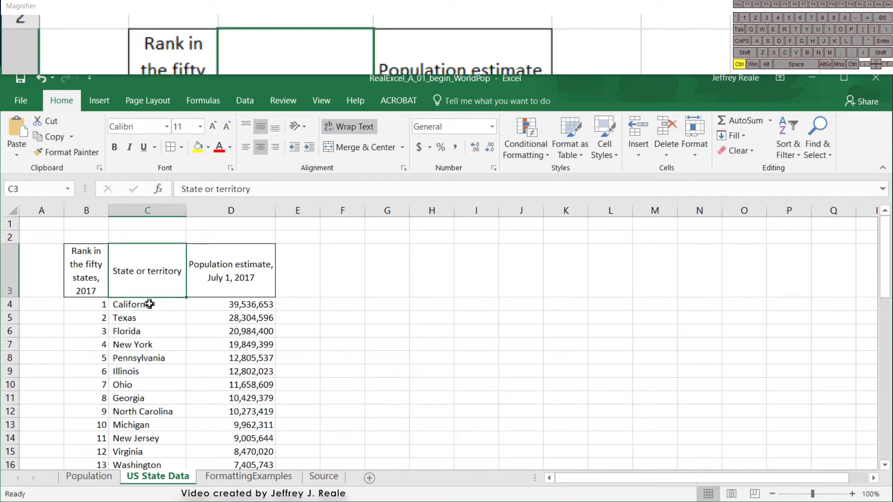
pyautogui.hotkey('ctrl', 'Right')
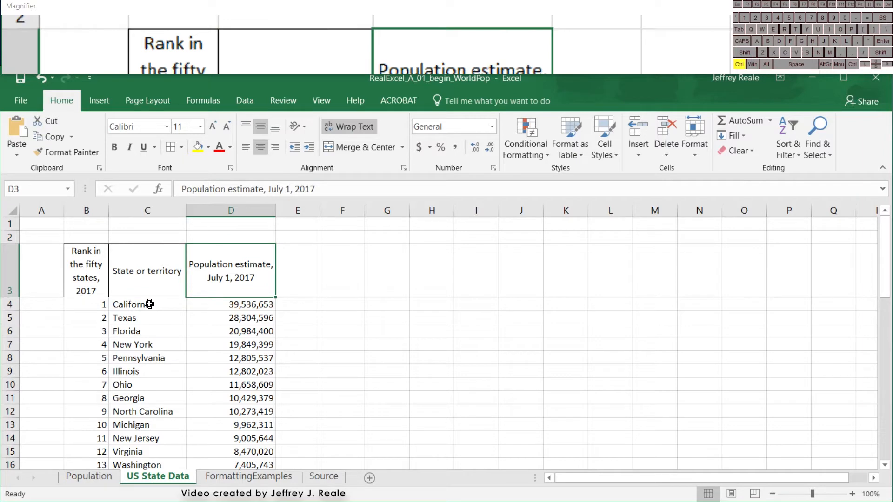
pyautogui.hotkey('ctrl', 'Left')
pyautogui.hotkey('ctrl', 'Right')
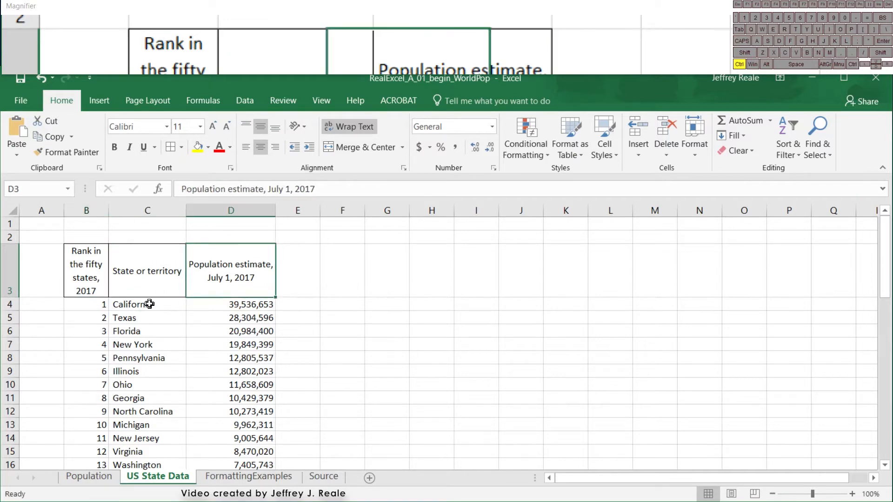
pyautogui.hotkey('ctrl', 'Left')
pyautogui.hotkey('ctrl', 'Right')
pyautogui.hotkey('ctrl', 'Down')
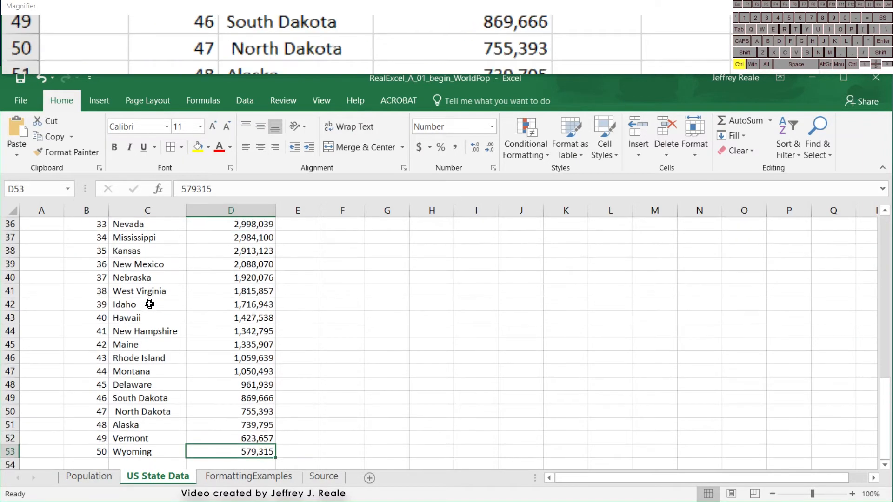
pyautogui.hotkey('ctrl', 'Left')
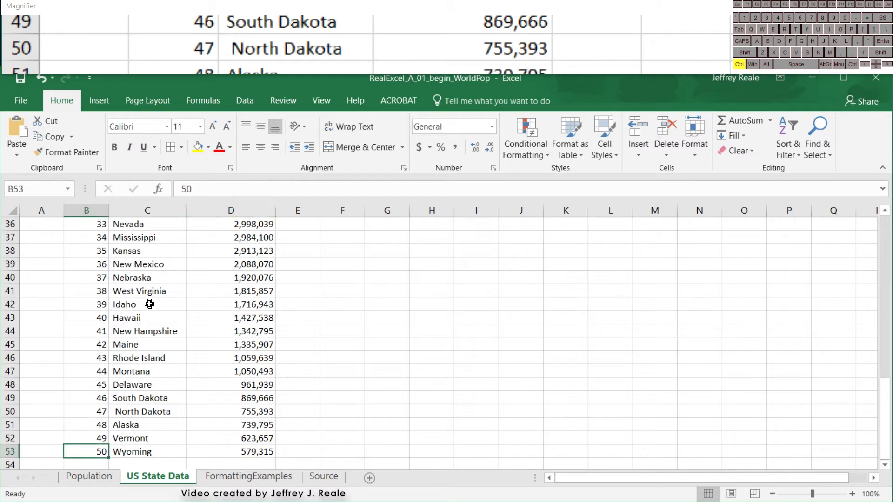
pyautogui.hotkey('ctrl', 'Up')
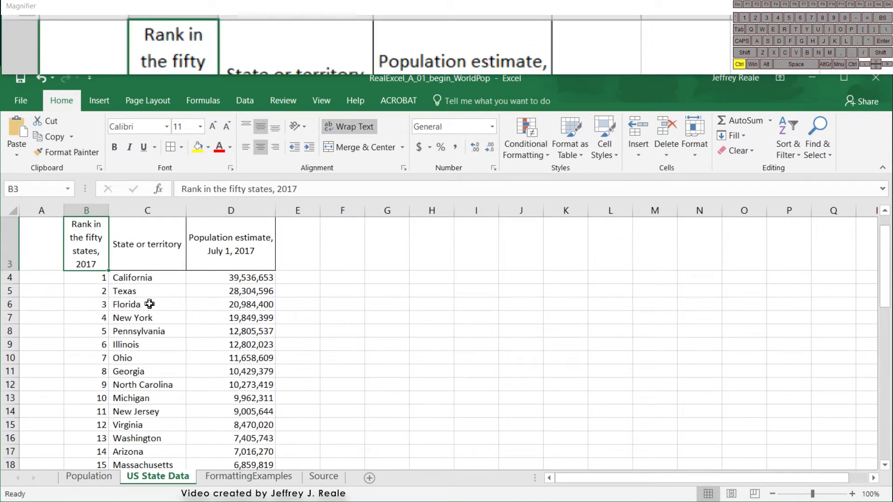
# - Jump down column B to the sheet's last row, B1048576, and back up through the table to B1
pyautogui.hotkey('ctrl', 'Down')
pyautogui.hotkey('ctrl', 'Down')
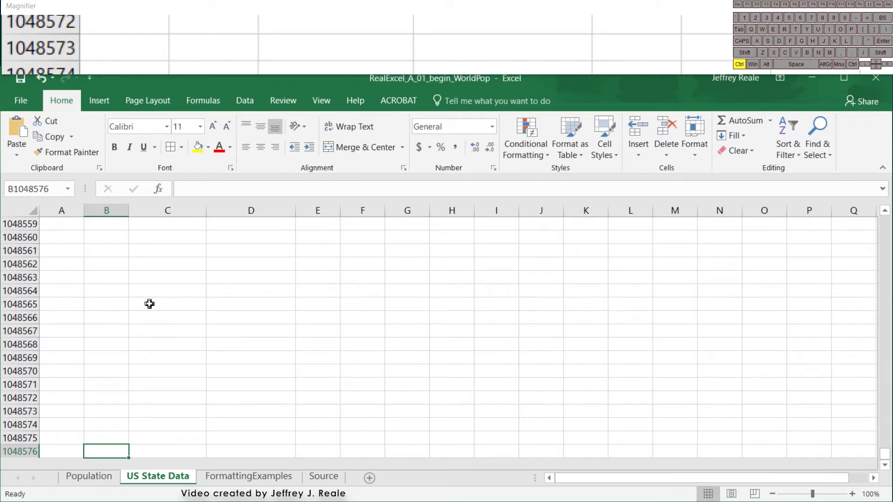
pyautogui.hotkey('ctrl', 'Up')
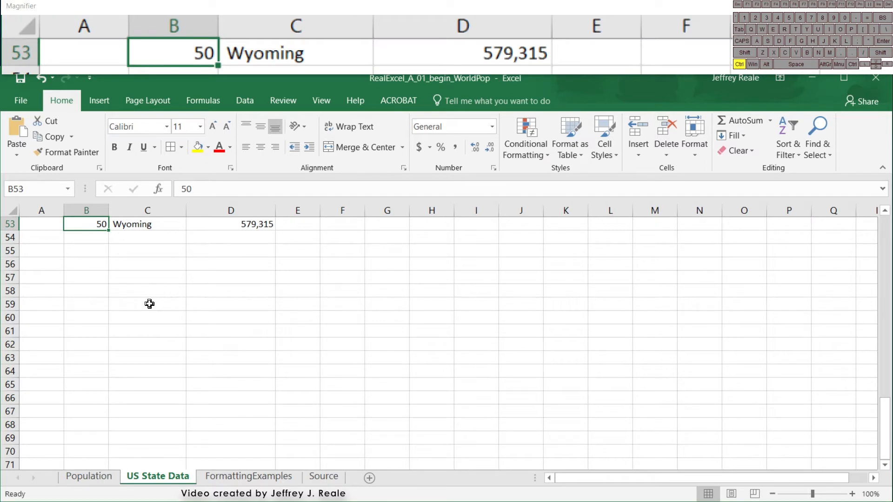
pyautogui.hotkey('ctrl', 'Up')
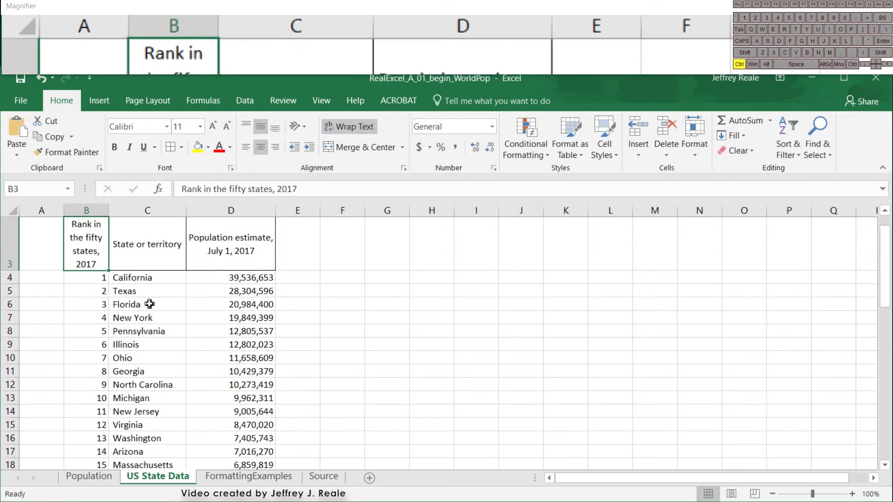
pyautogui.hotkey('ctrl', 'Up')
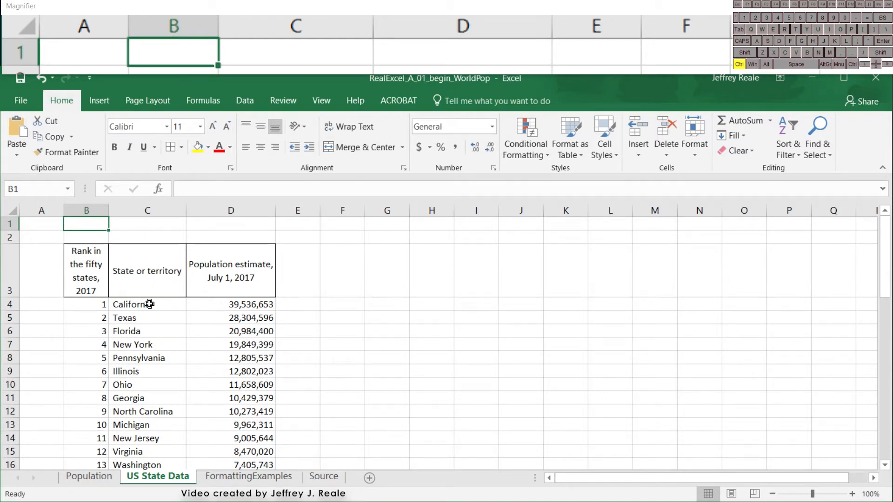
# - Jump the active cell around the outer corners of the worksheet, finishing at A1
pyautogui.hotkey('ctrl', 'Right')
pyautogui.hotkey('ctrl', 'Down')
pyautogui.hotkey('ctrl', 'Left')
pyautogui.hotkey('ctrl', 'Up')
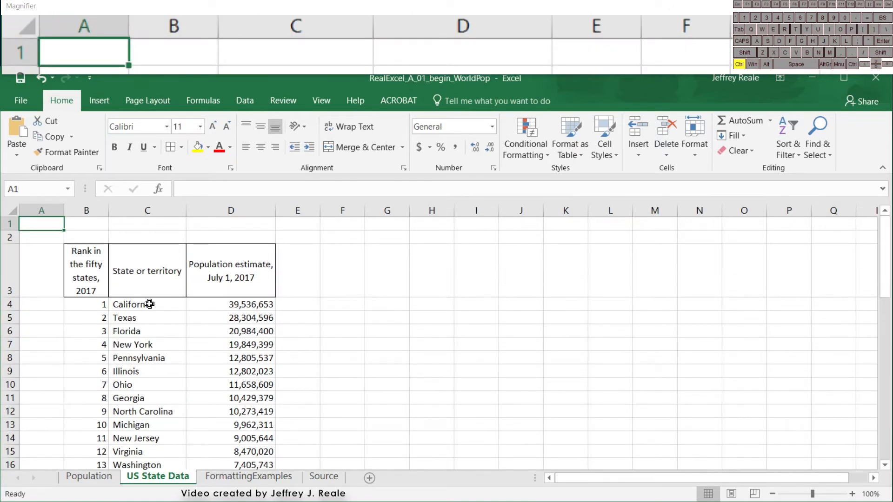
# - Move the active cell one cell at a time from A1 into the table, ending on California (C4)
pyautogui.press('Right')
pyautogui.press('Down')
pyautogui.press('Down')
pyautogui.press('Right')
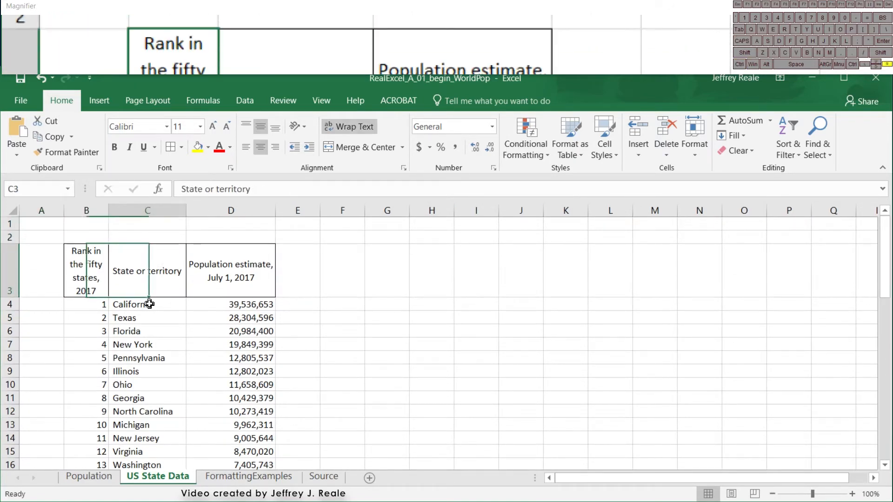
pyautogui.press('Down')
pyautogui.press('Down')
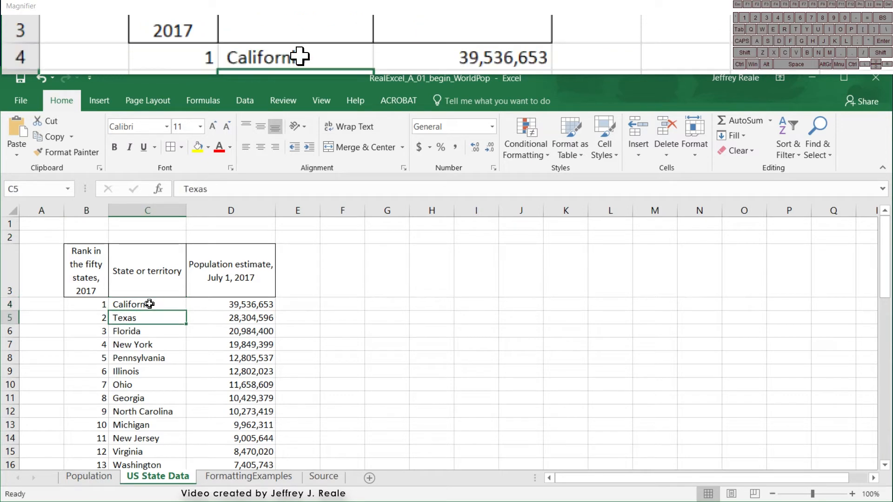
pyautogui.press('Up')
pyautogui.press('Right')
pyautogui.press('Left')
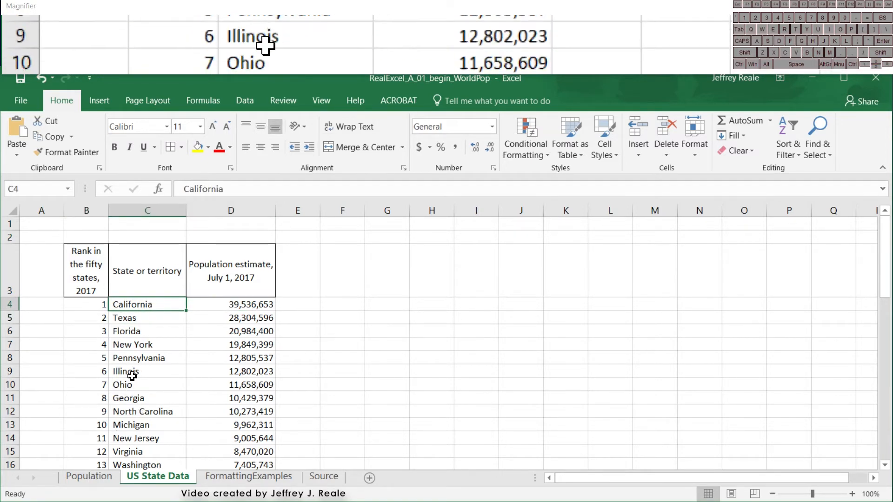
# - Select all the state names from California to Wyoming (C4:C53) and make them bold
pyautogui.moveTo(139, 302); pyautogui.dragTo(133, 440)
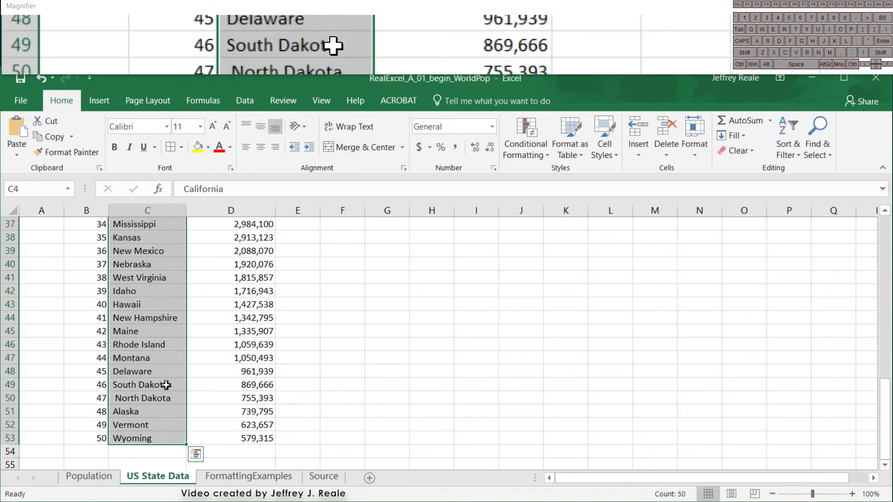
pyautogui.scroll(12, 167, 372)
pyautogui.click(133, 303)
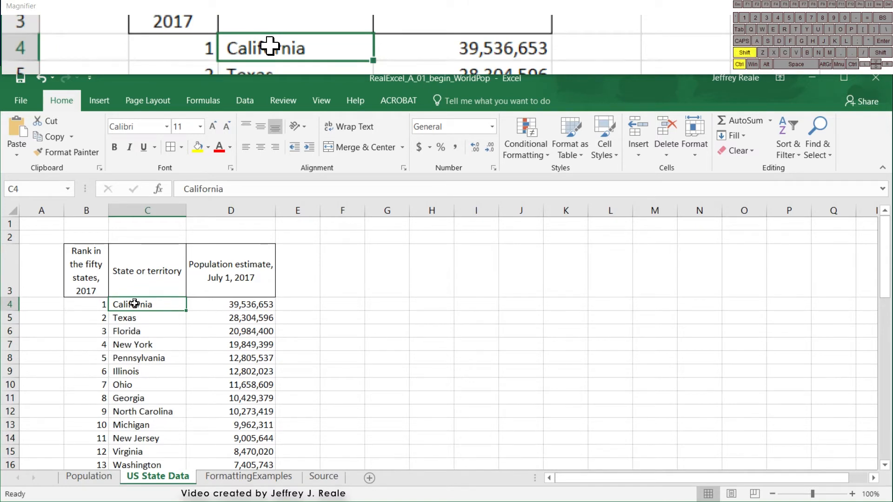
pyautogui.hotkey('ctrl', 'shift', 'Down')
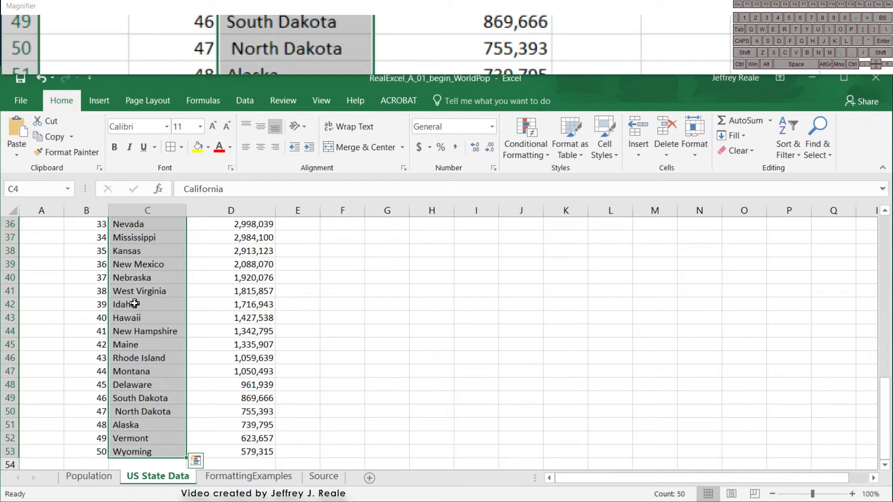
pyautogui.hotkey('ctrl', 'b')
pyautogui.scroll(11, 134, 304)
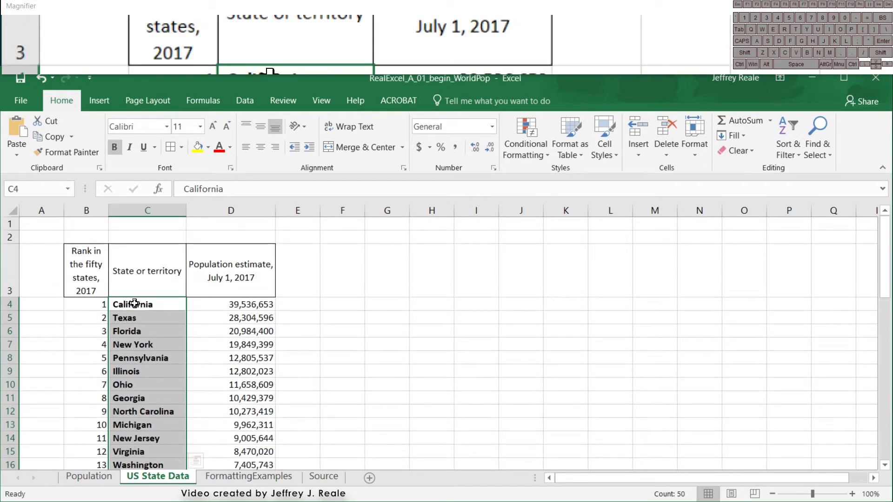
# - Return to the California cell (C4) and select the entire state population table, headers included
pyautogui.press('Right')
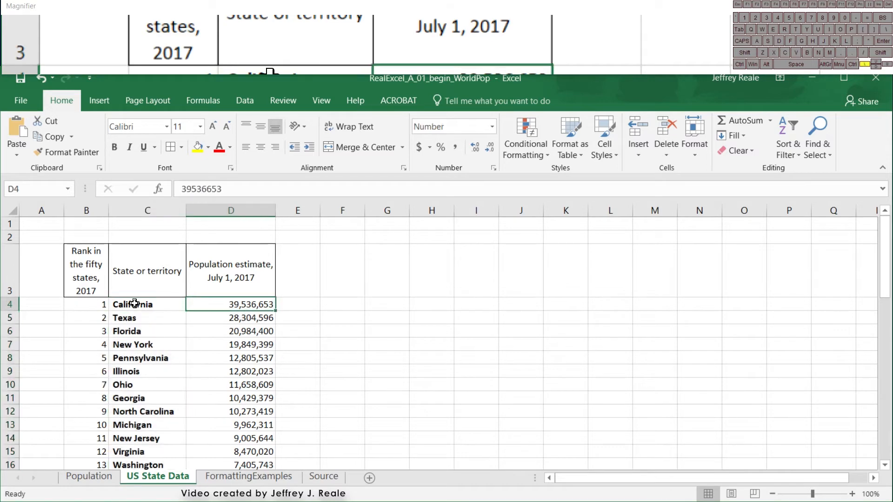
pyautogui.press('Left')
pyautogui.press('Left')
pyautogui.press('Right')
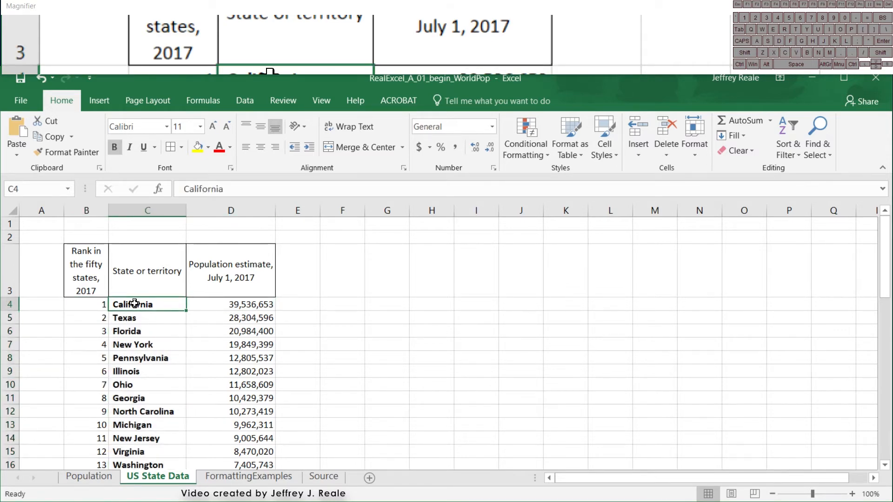
pyautogui.hotkey('ctrl', 'a')
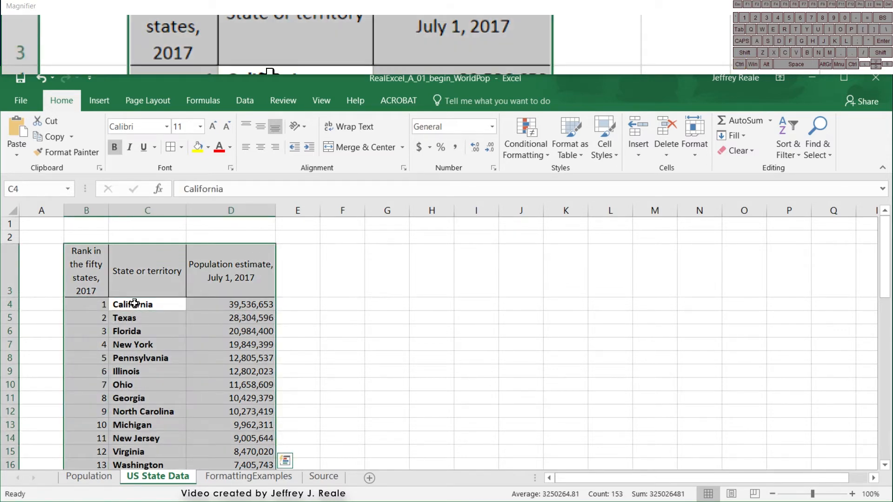
# - Select every cell of the US State Data worksheet, and replace that selection with the Texas cell (C5)
pyautogui.scroll(-12, 134, 303)
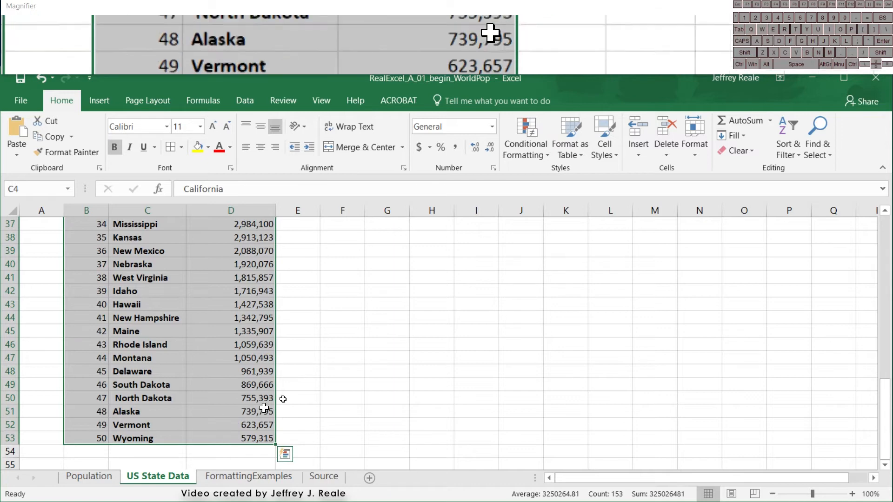
pyautogui.scroll(12, 235, 370)
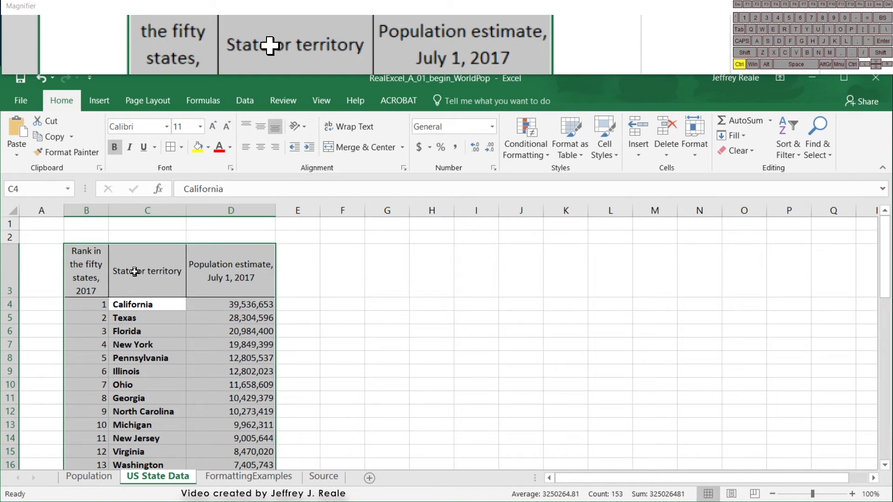
pyautogui.hotkey('ctrl', 'a')
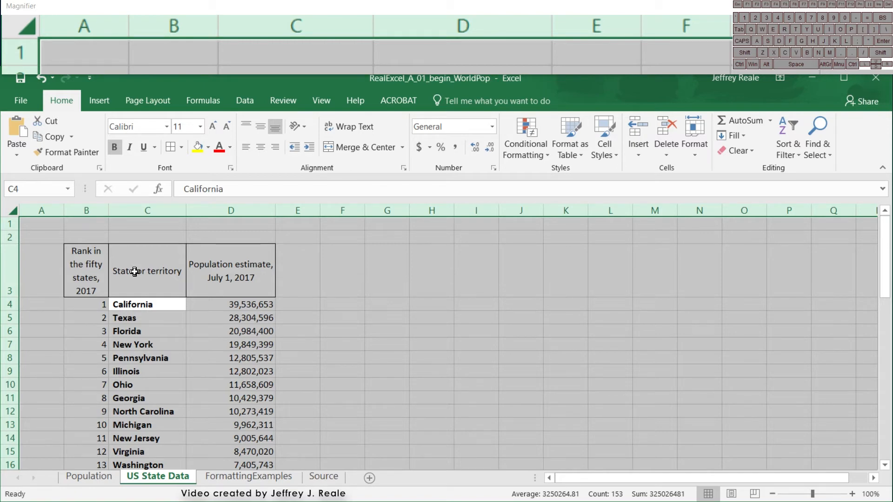
pyautogui.click(149, 316)
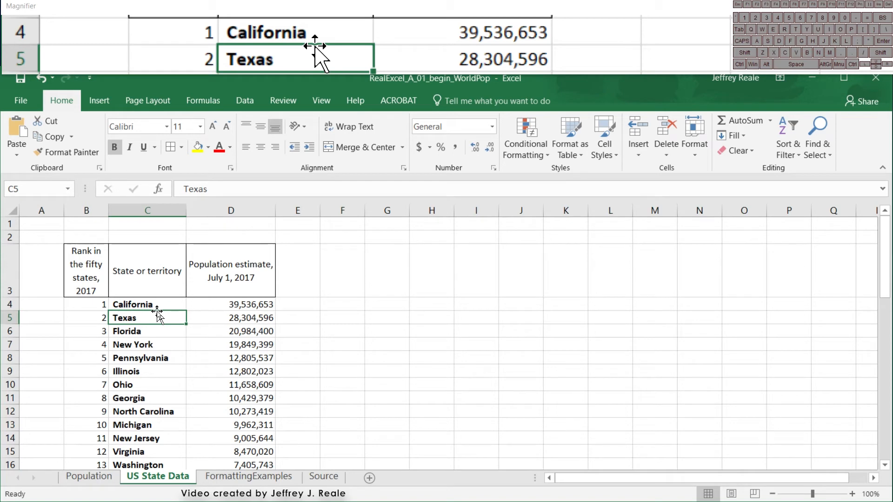
# - Cycle back and forth through the workbook's sheets, from Population to Source, finishing on US State Data
pyautogui.press('ctrl')
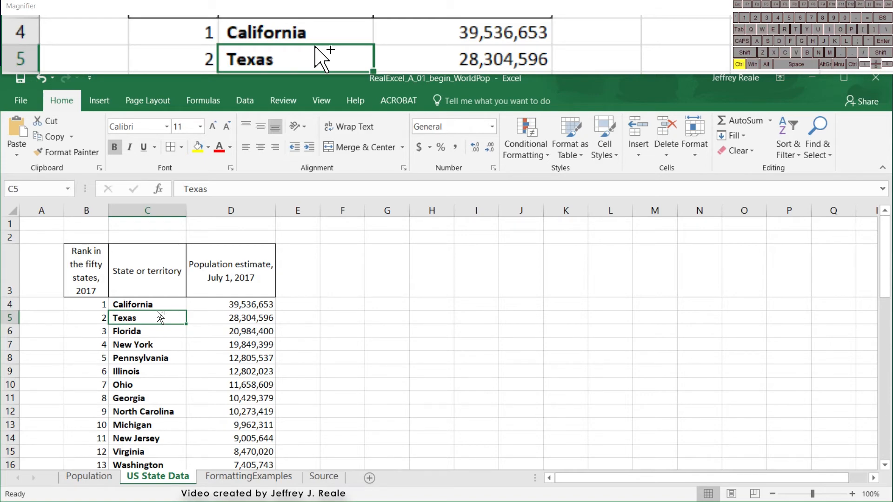
pyautogui.hotkey('ctrl', 'pageup')
pyautogui.hotkey('ctrl', 'pagedown')
pyautogui.hotkey('ctrl', 'pagedown')
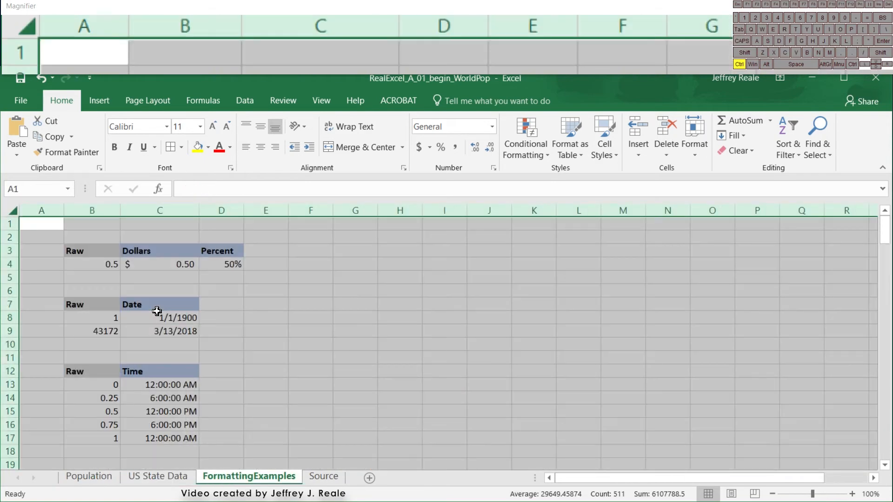
pyautogui.hotkey('ctrl', 'pageup')
pyautogui.hotkey('ctrl', 'pageup')
pyautogui.hotkey('ctrl', 'pagedown')
pyautogui.hotkey('ctrl', 'pagedown')
pyautogui.hotkey('ctrl', 'pagedown')
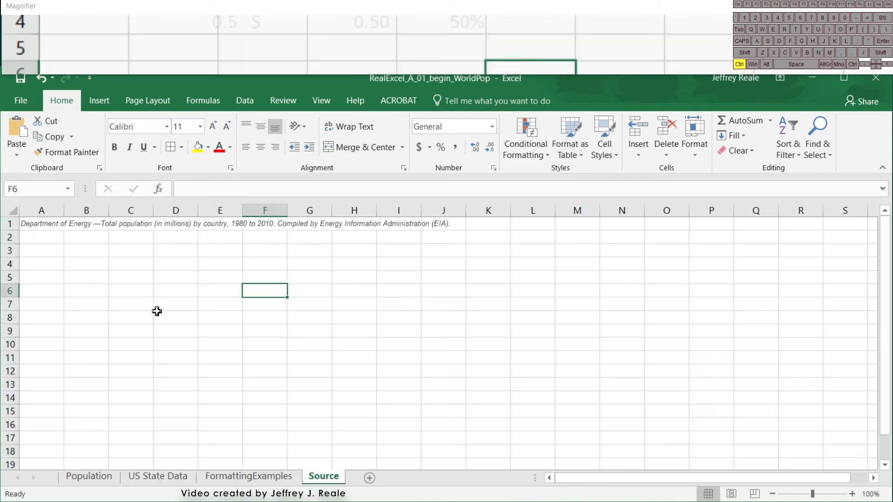
pyautogui.hotkey('ctrl', 'pageup')
pyautogui.hotkey('ctrl', 'pageup')
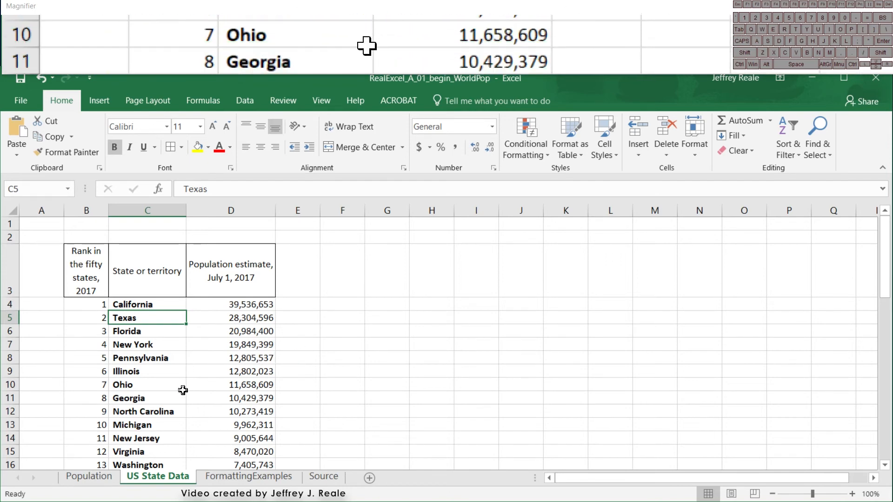
# - Look through the state table down to Wyoming and back to its headers, and select Texas's population cell (D5)
pyautogui.scroll(-6, 180, 377)
pyautogui.scroll(6, 181, 377)
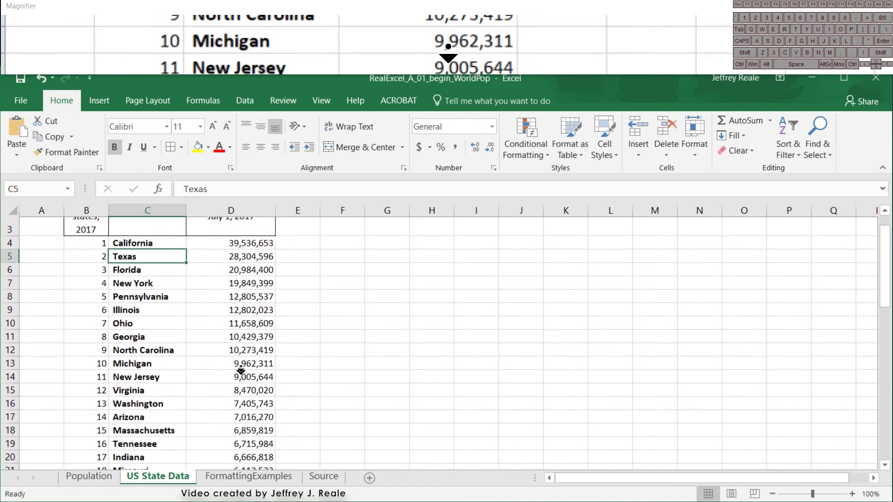
pyautogui.scroll(-2, 239, 320)
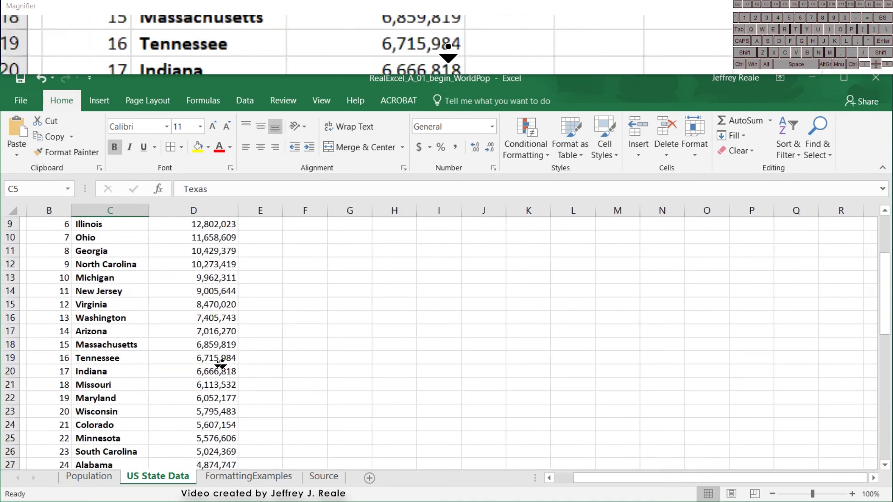
pyautogui.scroll(-2, 200, 370)
pyautogui.scroll(-6, 220, 405)
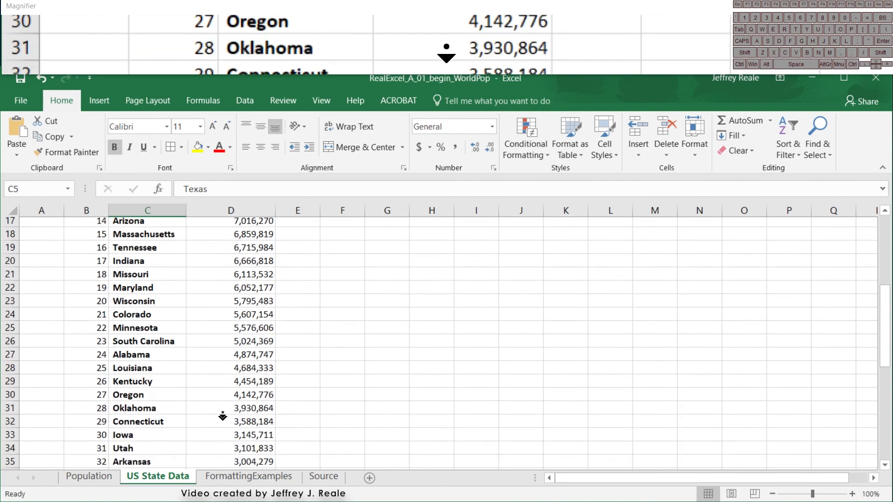
pyautogui.scroll(-4, 221, 420)
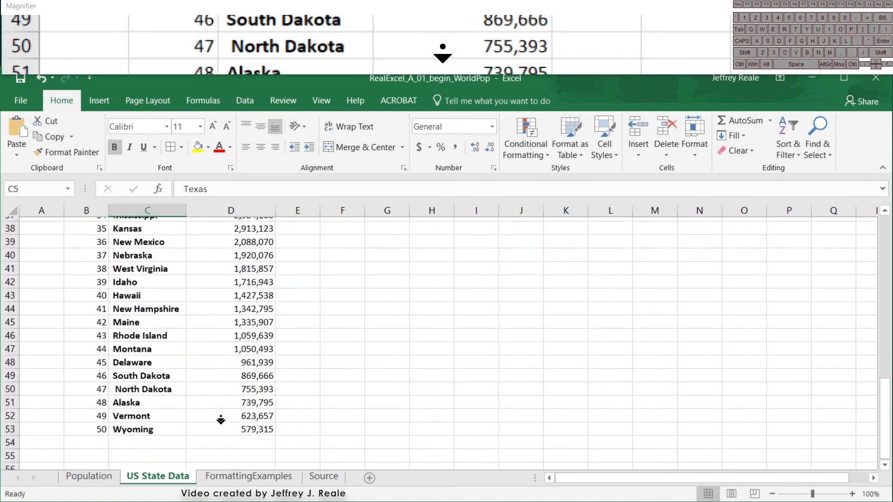
pyautogui.scroll(1, 202, 288)
pyautogui.scroll(14, 202, 288)
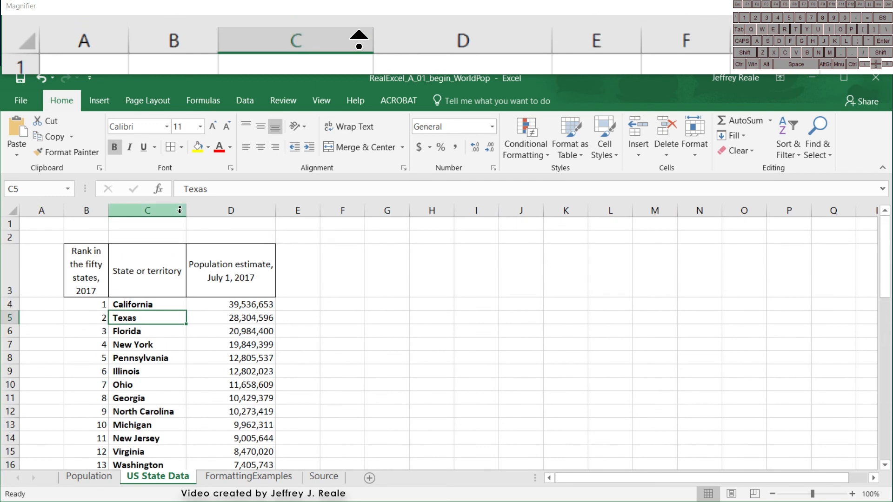
pyautogui.click(207, 321)
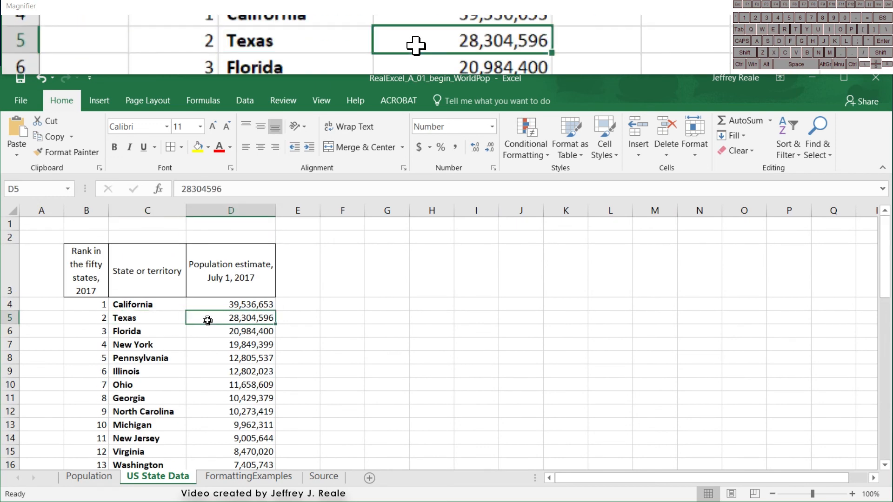